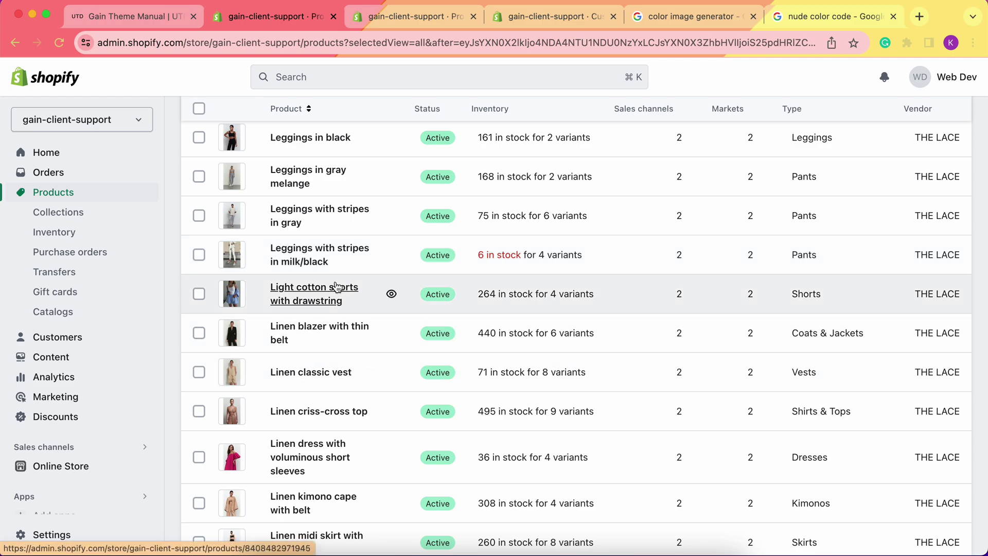
- Open the Linen kimono cape with belt product and review its media and Nude/Black color variants
{"action": "scroll", "coordinate": [309, 360], "scroll_direction": "down", "scroll_amount": 1}
{"action": "left_click", "coordinate": [306, 473]}
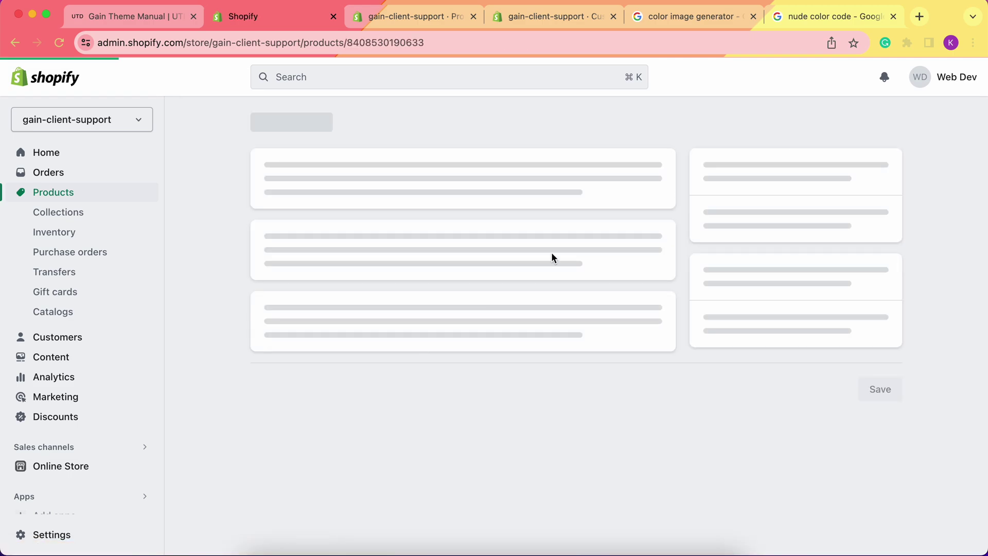
{"action": "scroll", "coordinate": [459, 265], "scroll_direction": "down", "scroll_amount": 5}
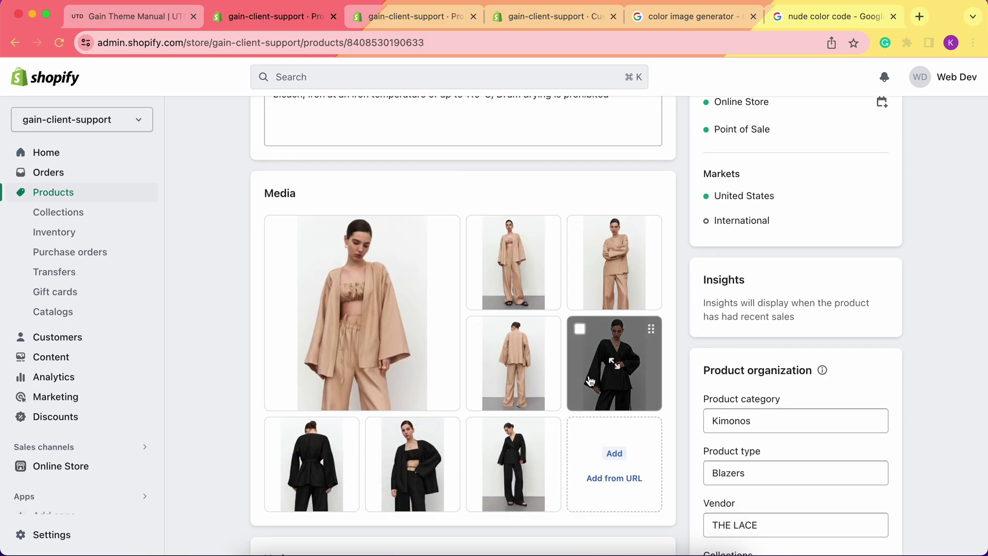
{"action": "scroll", "coordinate": [607, 360], "scroll_direction": "down", "scroll_amount": 6}
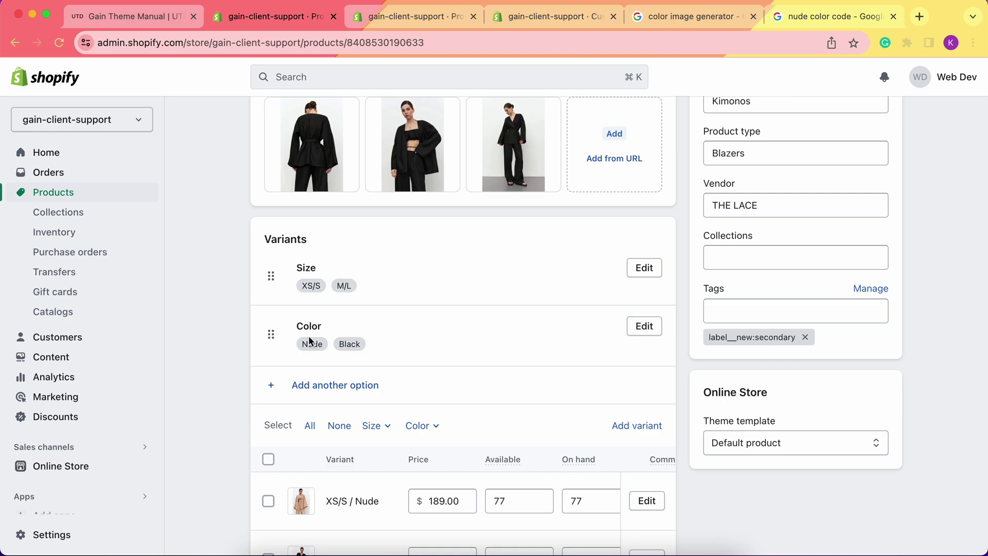
{"action": "scroll", "coordinate": [374, 350], "scroll_direction": "up", "scroll_amount": 10}
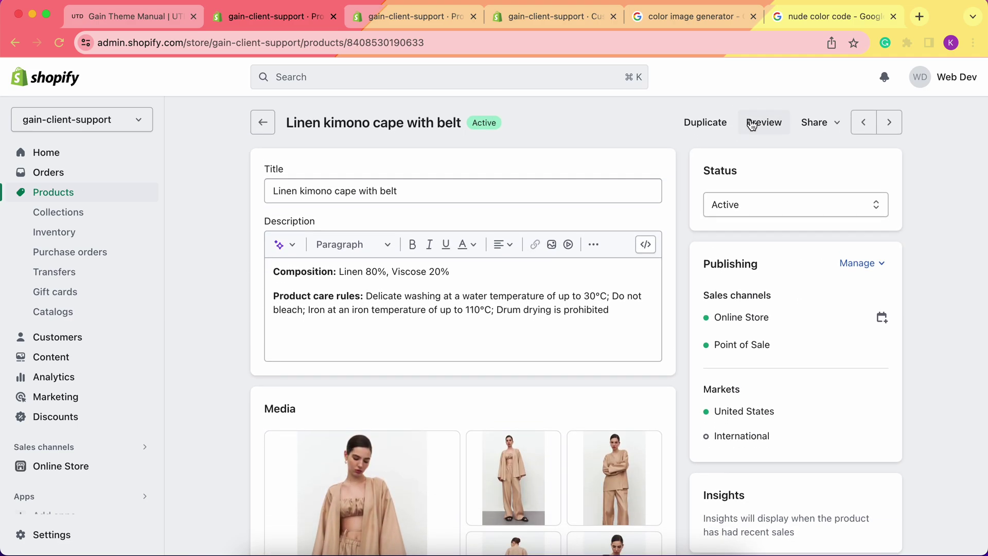
- Preview the $189.00 kimono cape on the storefront, switching from Black back to Nude
{"action": "left_click", "coordinate": [752, 125]}
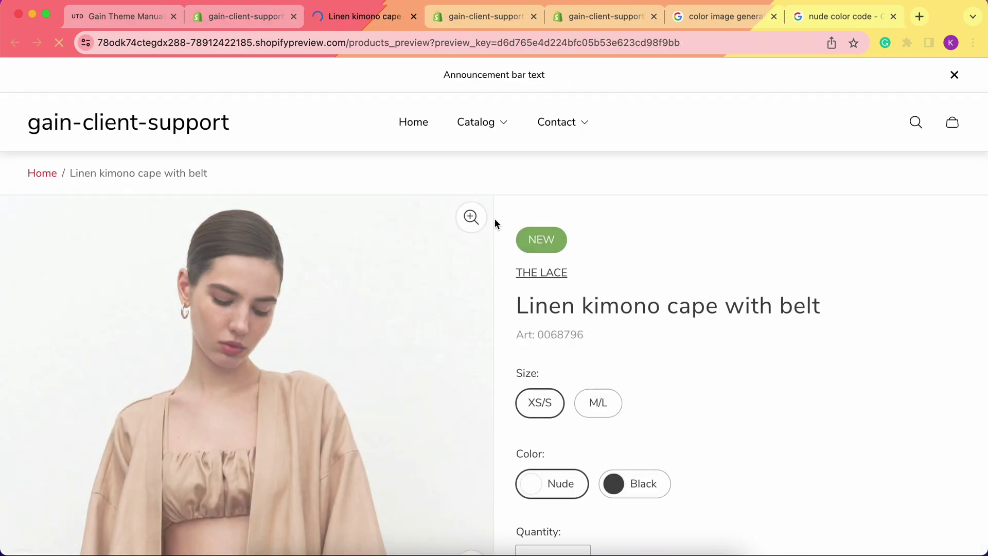
{"action": "scroll", "coordinate": [730, 331], "scroll_direction": "down", "scroll_amount": 3}
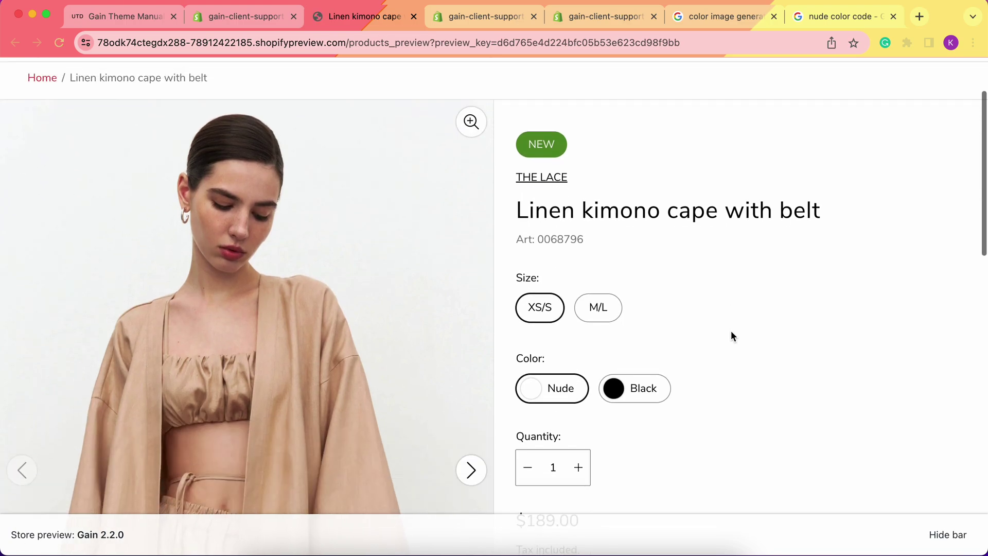
{"action": "scroll", "coordinate": [731, 335], "scroll_direction": "down", "scroll_amount": 1}
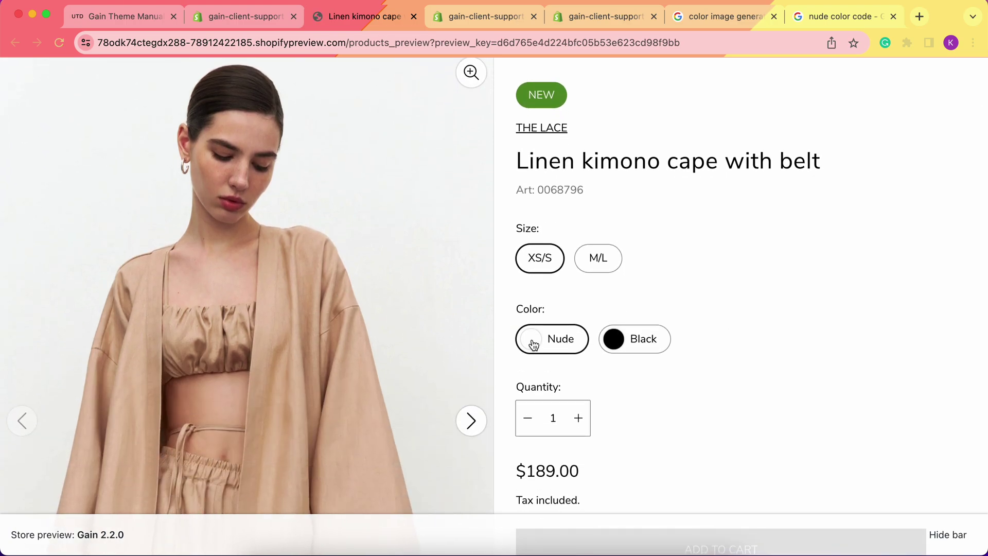
{"action": "left_click", "coordinate": [612, 344]}
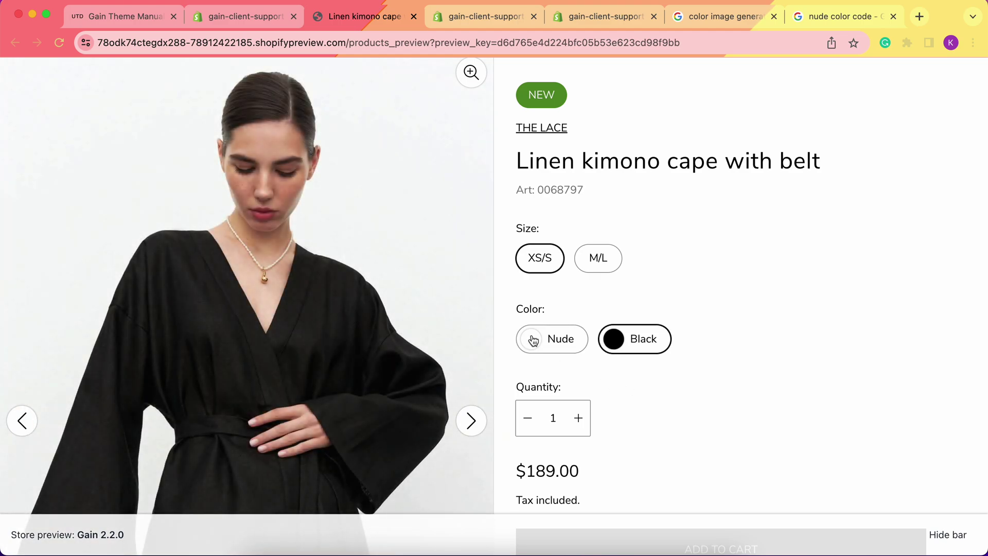
{"action": "left_click", "coordinate": [530, 338]}
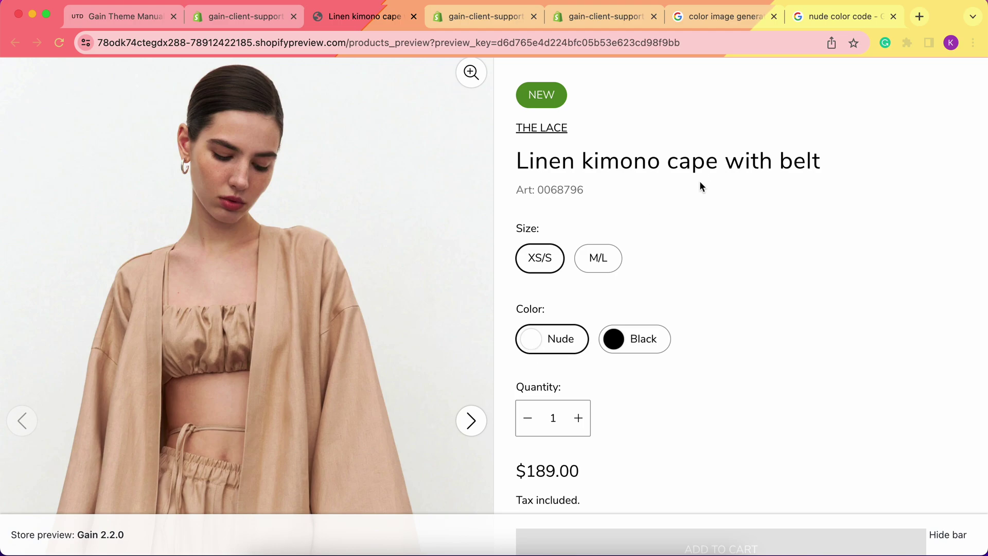
- Open the Solid Color Image Generator site and copy the nude hex code E3BC9A from Google
{"action": "left_click", "coordinate": [722, 12]}
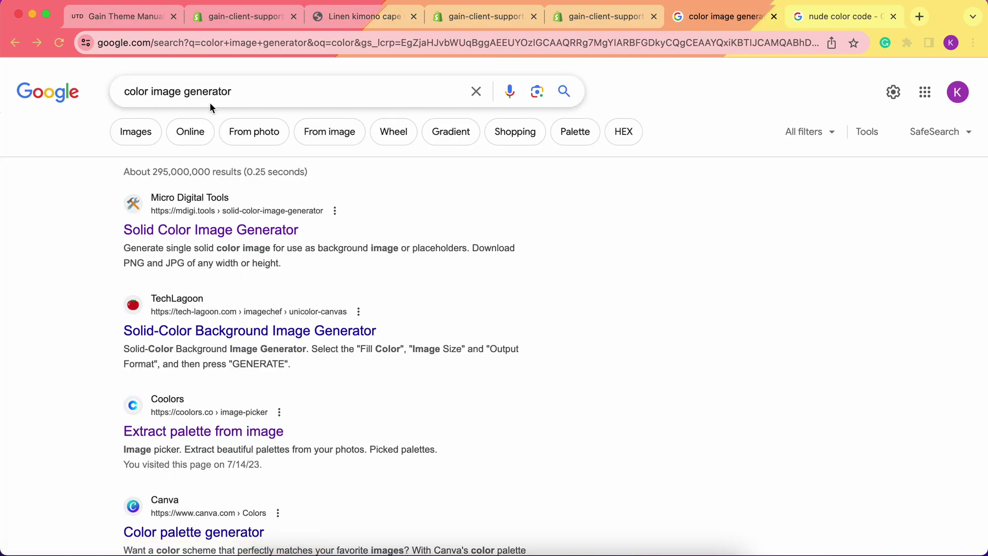
{"action": "left_click", "coordinate": [209, 230]}
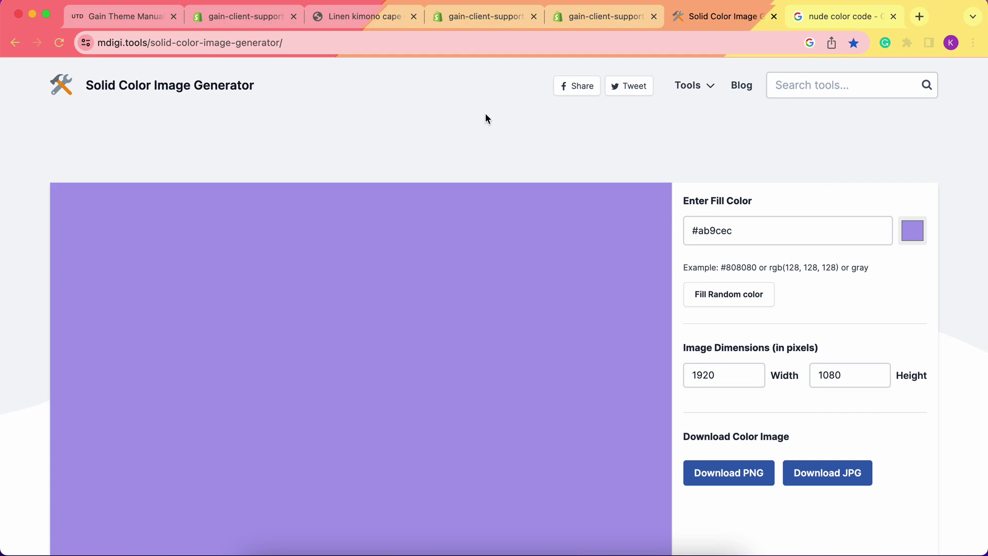
{"action": "left_click", "coordinate": [808, 16]}
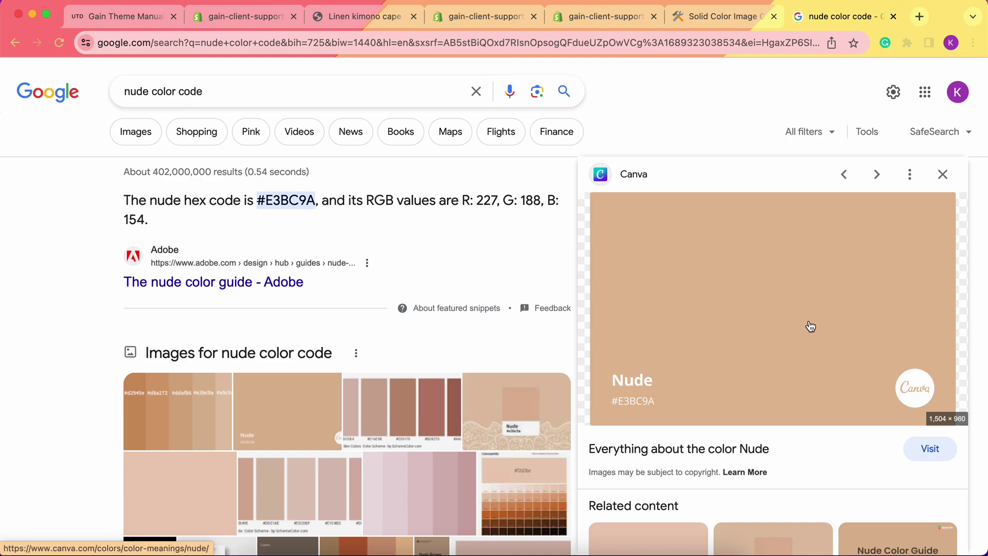
{"action": "double_click", "coordinate": [287, 198]}
{"action": "key", "text": "super+c"}
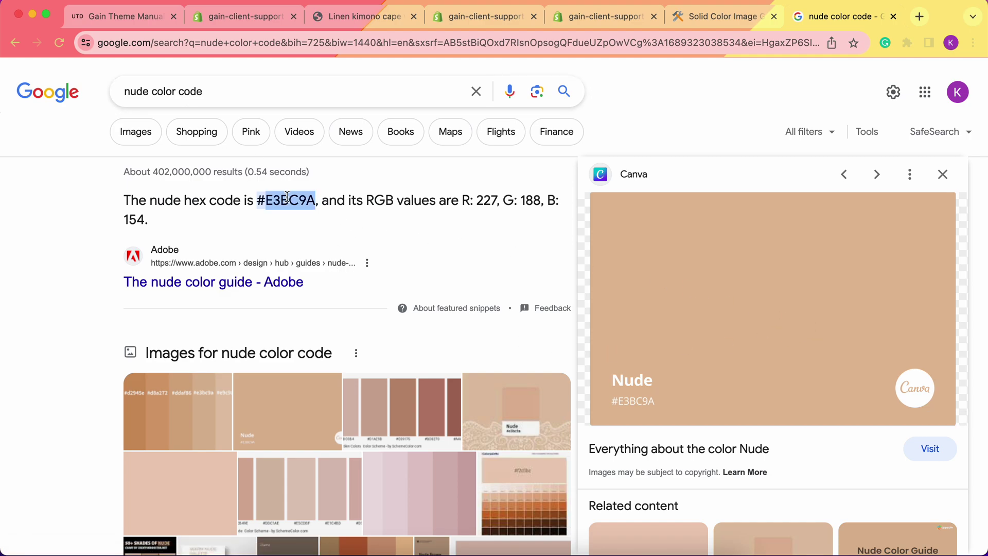
- Set the Solid Color Image Generator fill colour to #E3BC9A
{"action": "left_click", "coordinate": [703, 15]}
{"action": "double_click", "coordinate": [698, 230]}
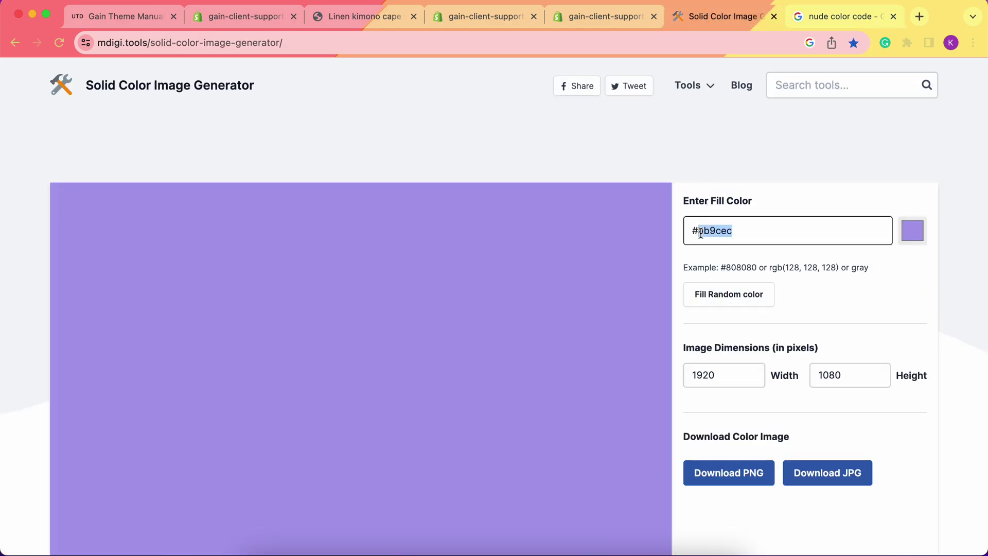
{"action": "key", "text": "super+v"}
{"action": "scroll", "coordinate": [384, 86], "scroll_direction": "down", "scroll_amount": 2}
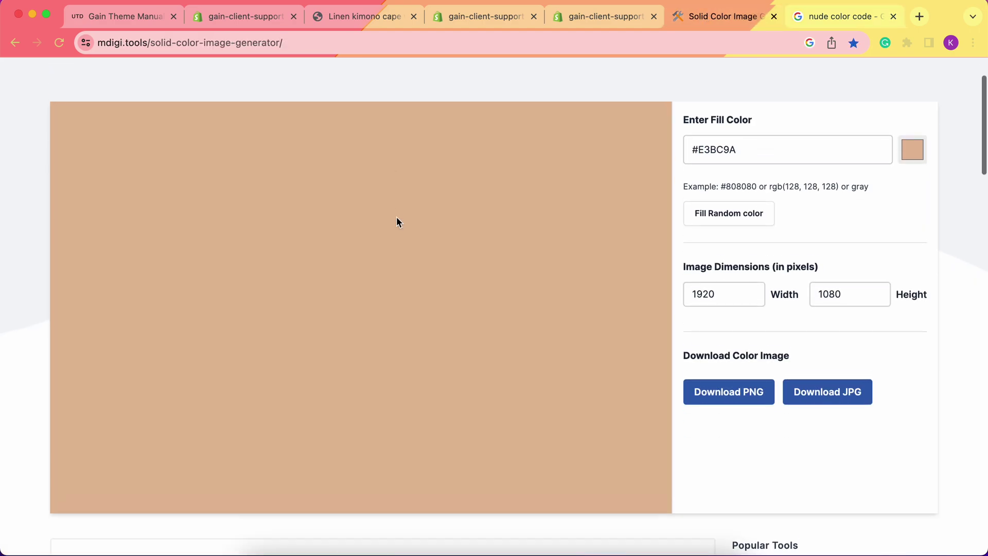
{"action": "scroll", "coordinate": [527, 250], "scroll_direction": "up", "scroll_amount": 2}
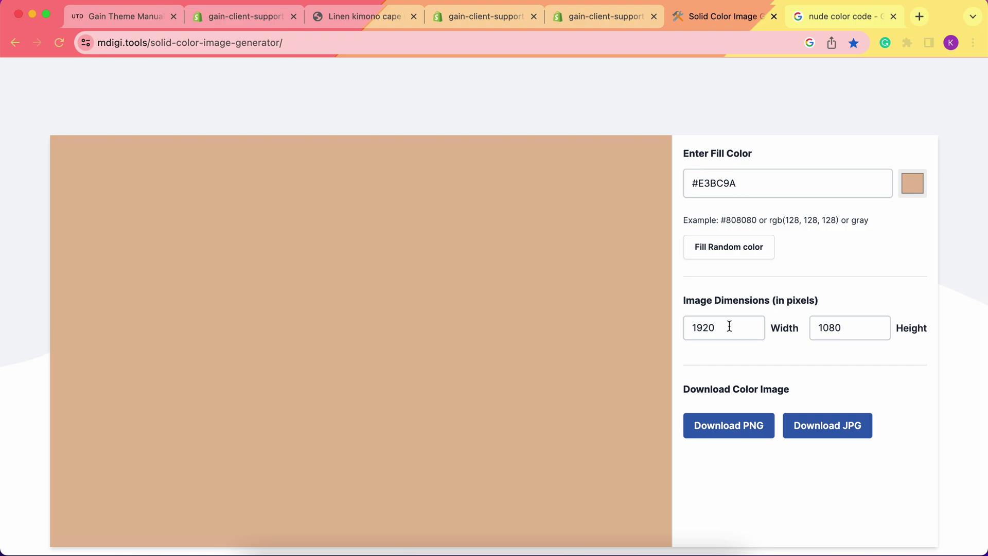
- Change the image width and height from 1920 × 1080 to 50 × 50 pixels
{"action": "left_click_drag", "start_coordinate": [717, 326], "coordinate": [639, 326]}
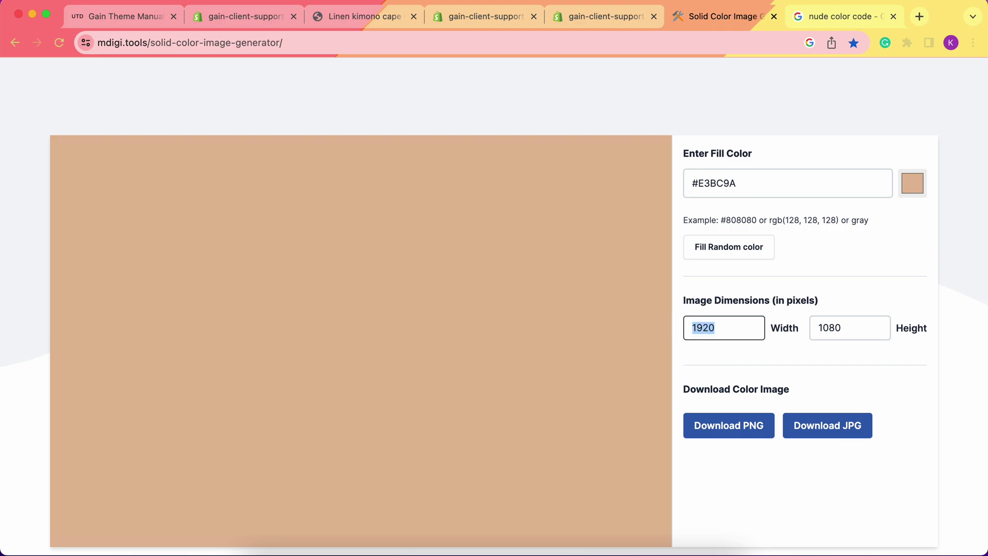
{"action": "type", "text": "50"}
{"action": "left_click_drag", "start_coordinate": [862, 327], "coordinate": [782, 326]}
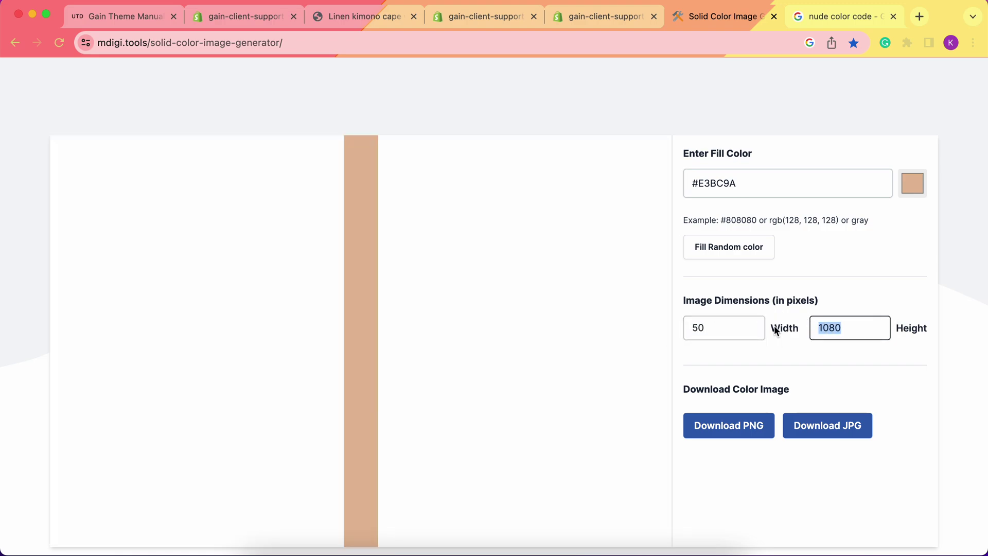
{"action": "type", "text": "50"}
{"action": "left_click", "coordinate": [961, 245]}
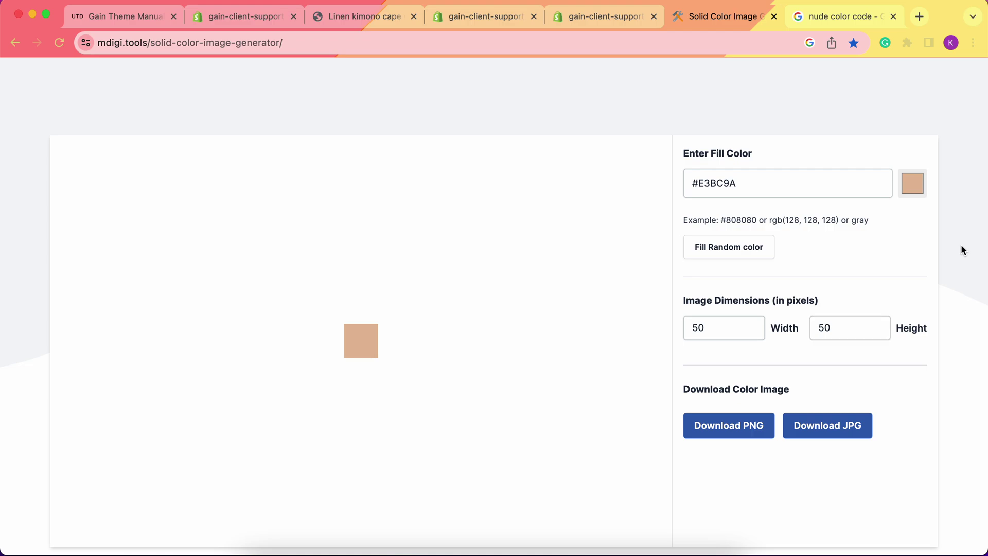
- After checking the Shopify tabs, download the 50×50 #E3BC9A square as solid-color-image.png
{"action": "left_click", "coordinate": [459, 22]}
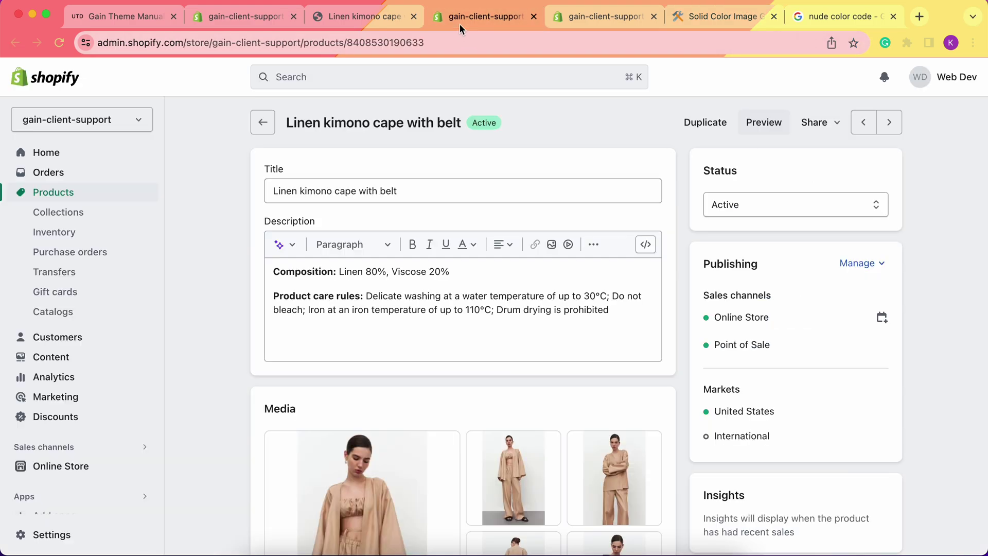
{"action": "left_click", "coordinate": [618, 26]}
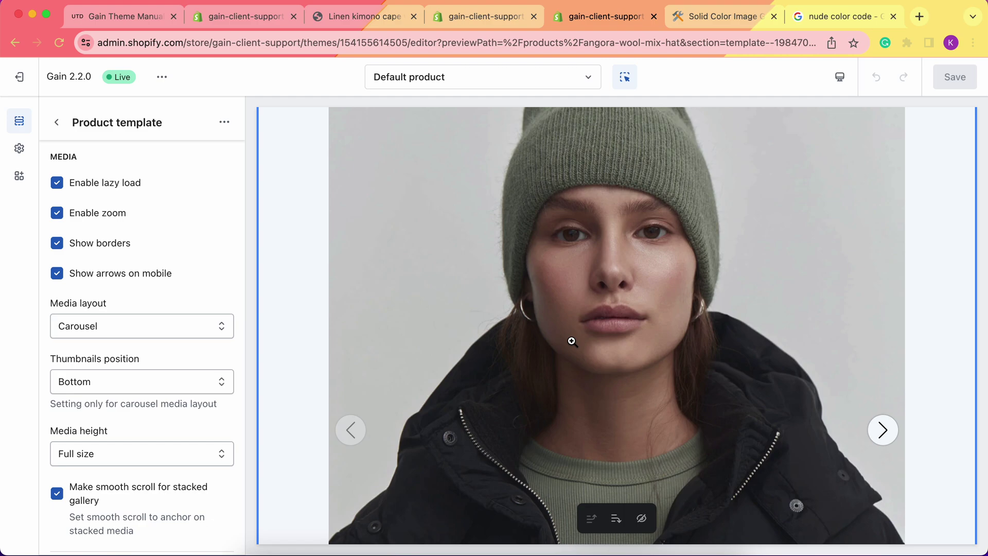
{"action": "left_click", "coordinate": [375, 24]}
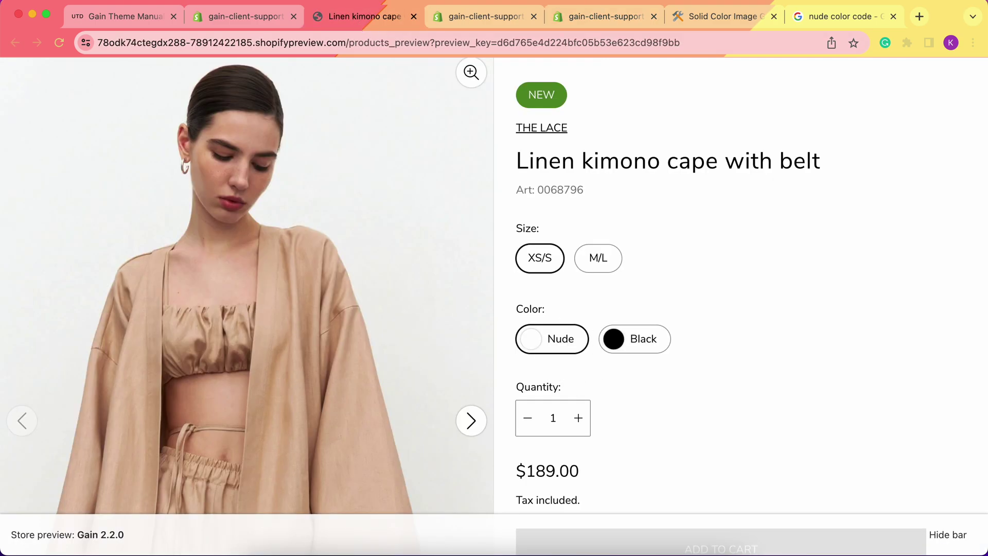
{"action": "left_click", "coordinate": [747, 17]}
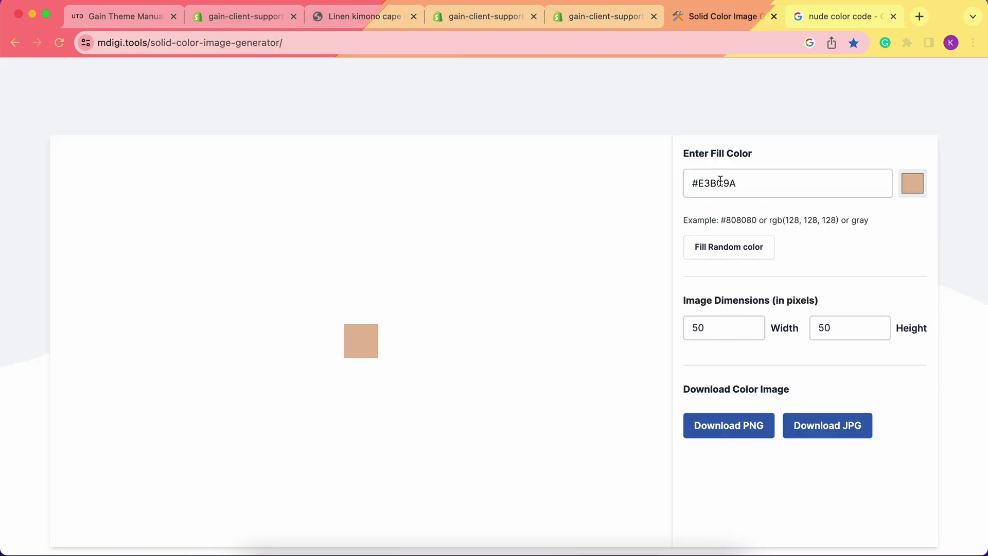
{"action": "left_click", "coordinate": [715, 435]}
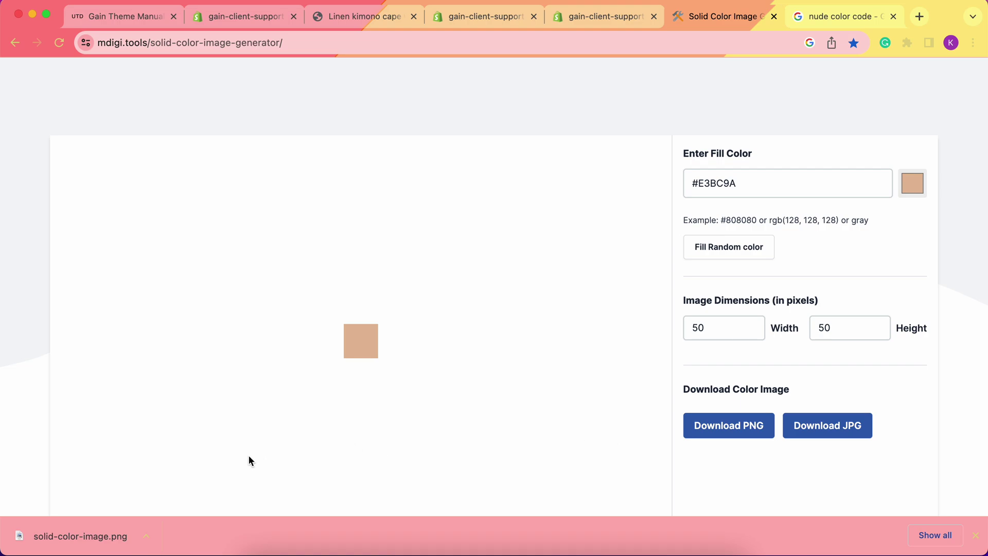
- Reveal solid-color-image.png in Finder's Downloads and rename it to swatch-nude.png
{"action": "left_click", "coordinate": [147, 535]}
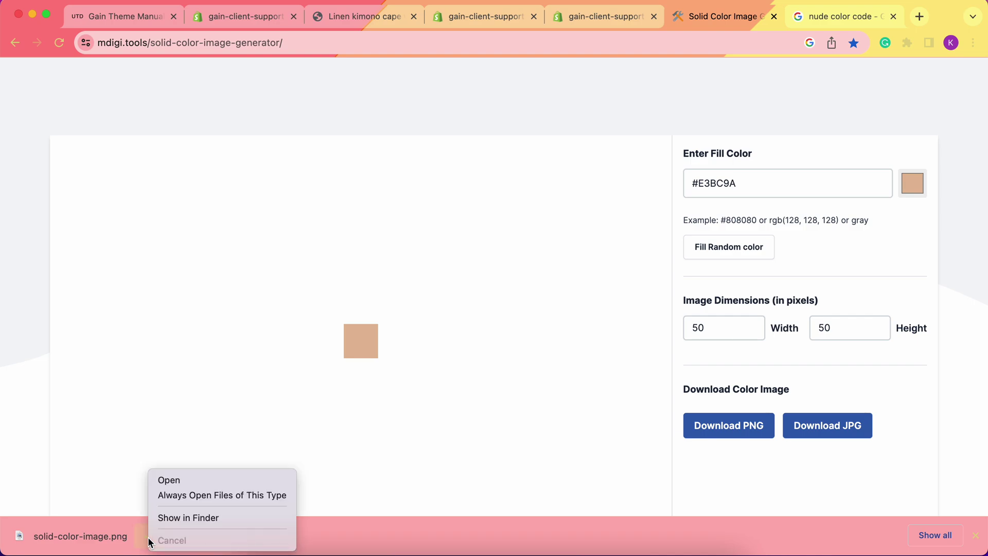
{"action": "left_click", "coordinate": [190, 517]}
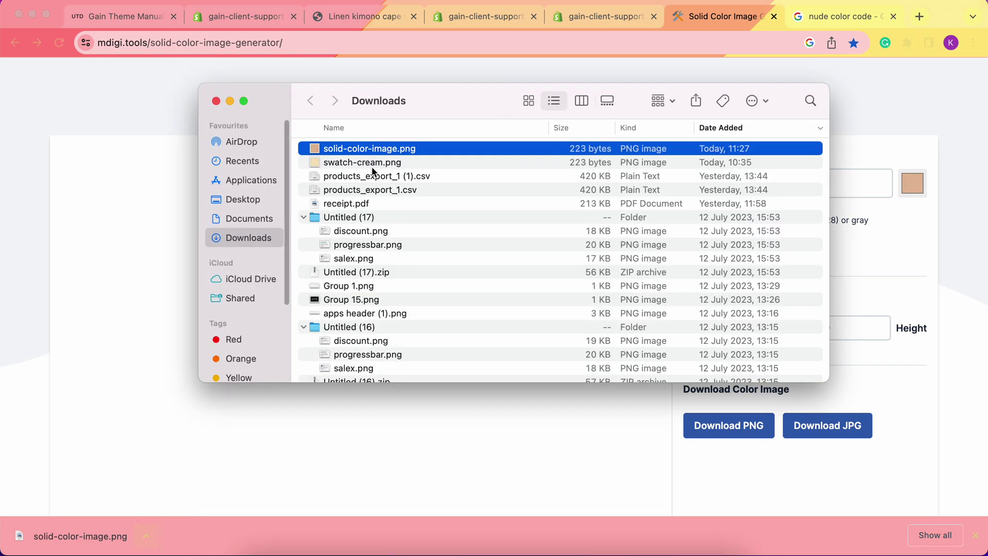
{"action": "left_click", "coordinate": [382, 150]}
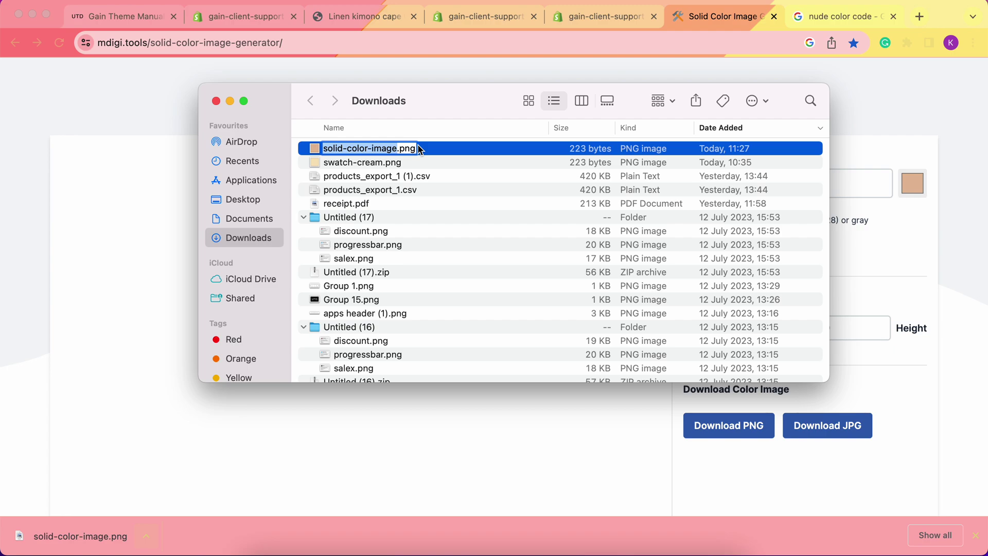
{"action": "type", "text": "swatch-nud"}
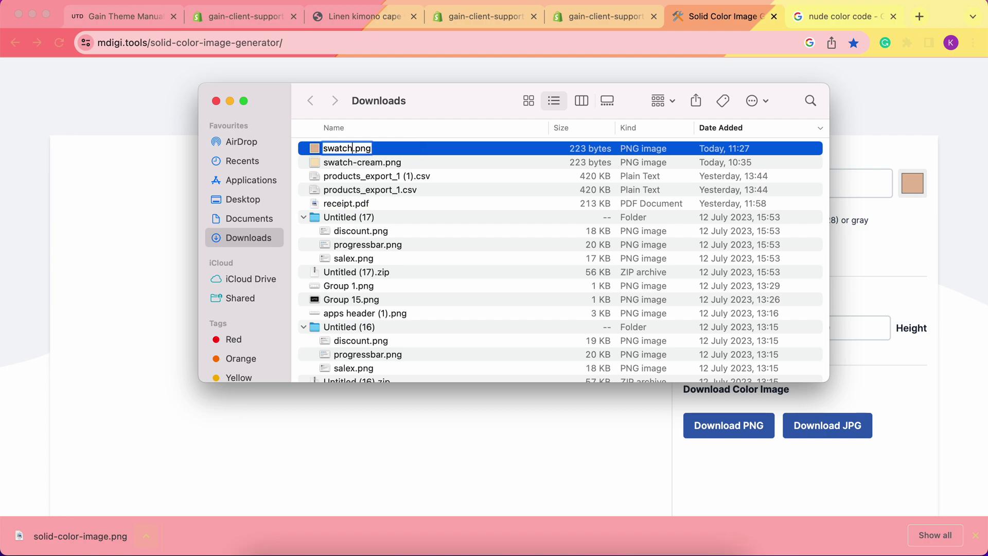
{"action": "type", "text": "e"}
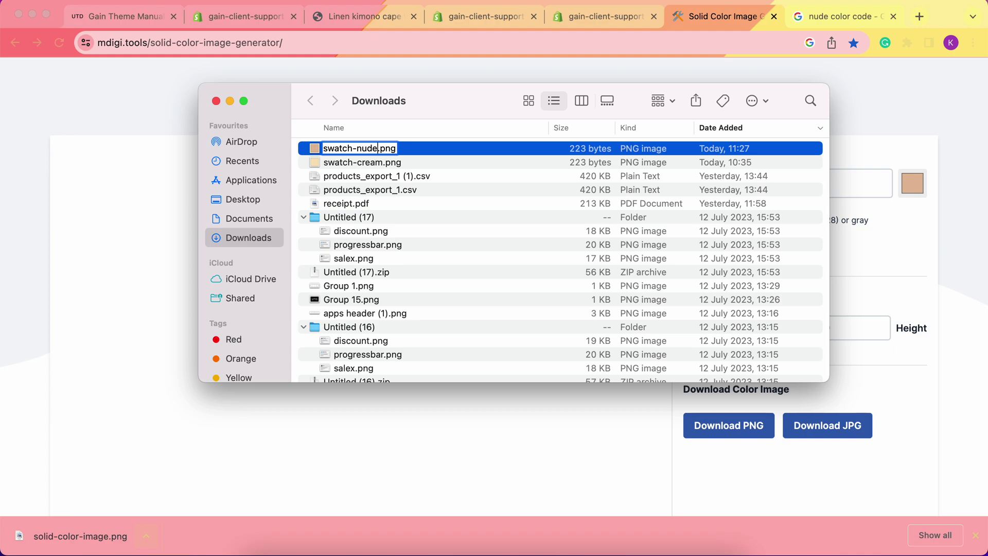
{"action": "key", "text": "BackSpace"}
{"action": "key", "text": "BackSpace"}
{"action": "key", "text": "BackSpace"}
{"action": "key", "text": "BackSpace"}
{"action": "type", "text": "navy-blue"}
{"action": "key", "text": "BackSpace"}
{"action": "key", "text": "BackSpace"}
{"action": "key", "text": "BackSpace"}
{"action": "key", "text": "BackSpace"}
{"action": "key", "text": "BackSpace"}
{"action": "key", "text": "BackSpace"}
{"action": "key", "text": "BackSpace"}
{"action": "key", "text": "BackSpace"}
{"action": "type", "text": "ude"}
{"action": "key", "text": "Return"}
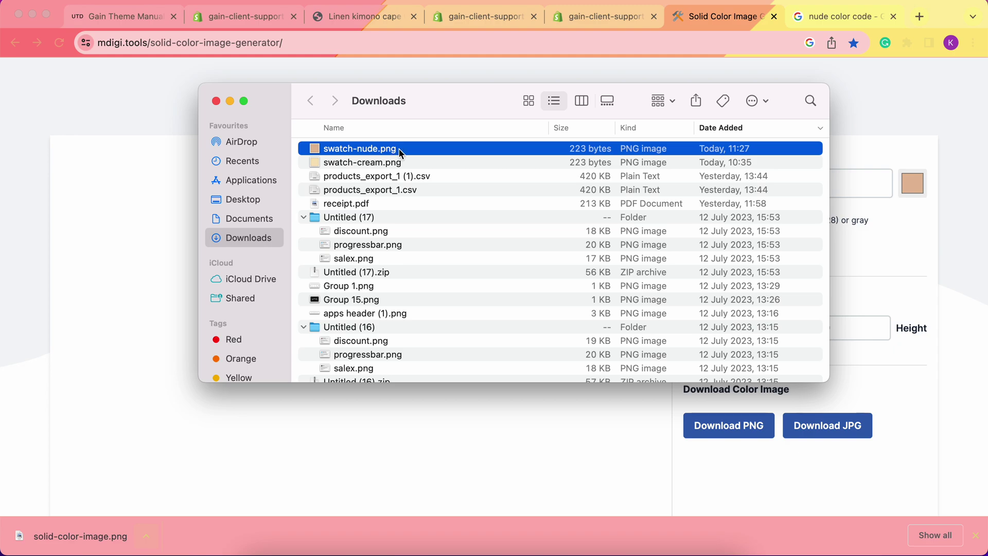
- Go to Content > Files in the Shopify admin
{"action": "left_click", "coordinate": [76, 194]}
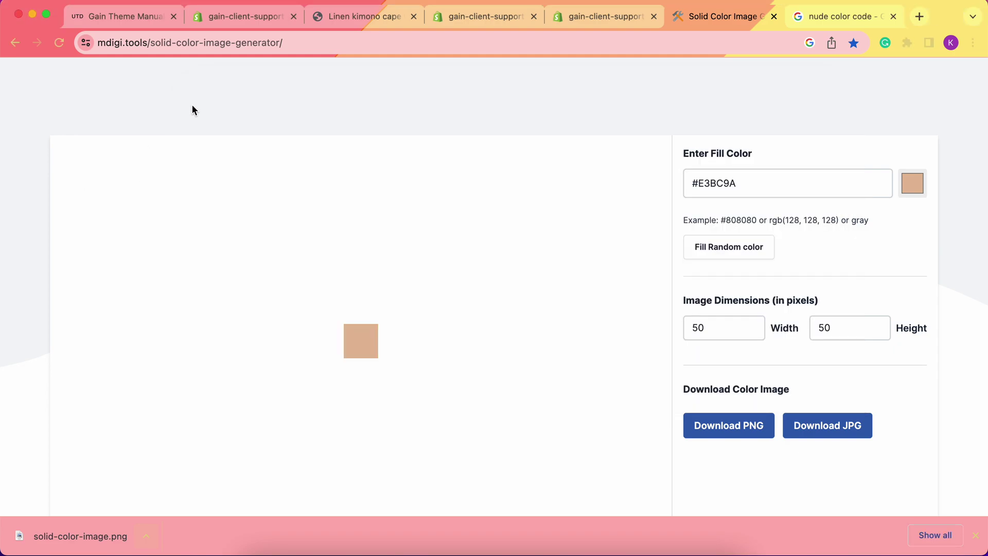
{"action": "left_click", "coordinate": [237, 17]}
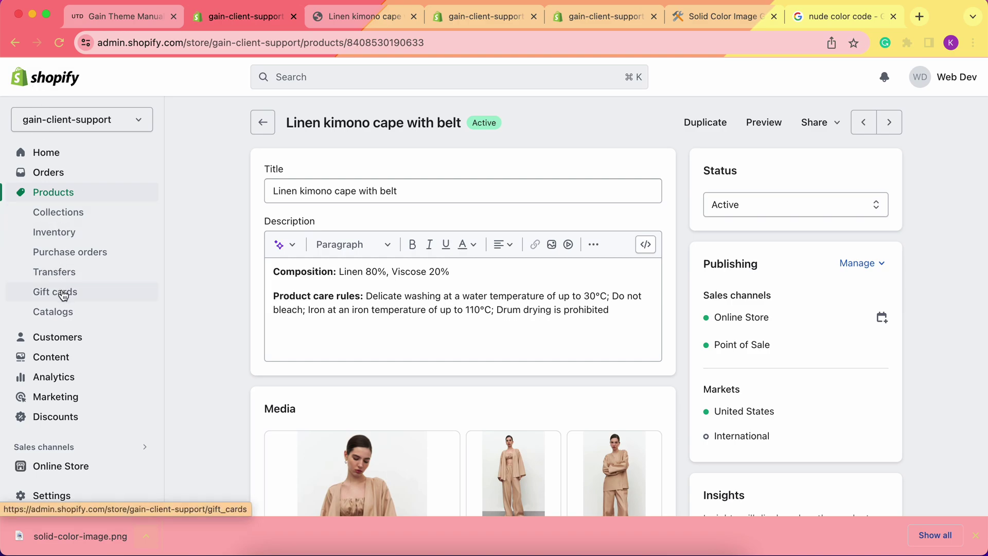
{"action": "left_click", "coordinate": [76, 359]}
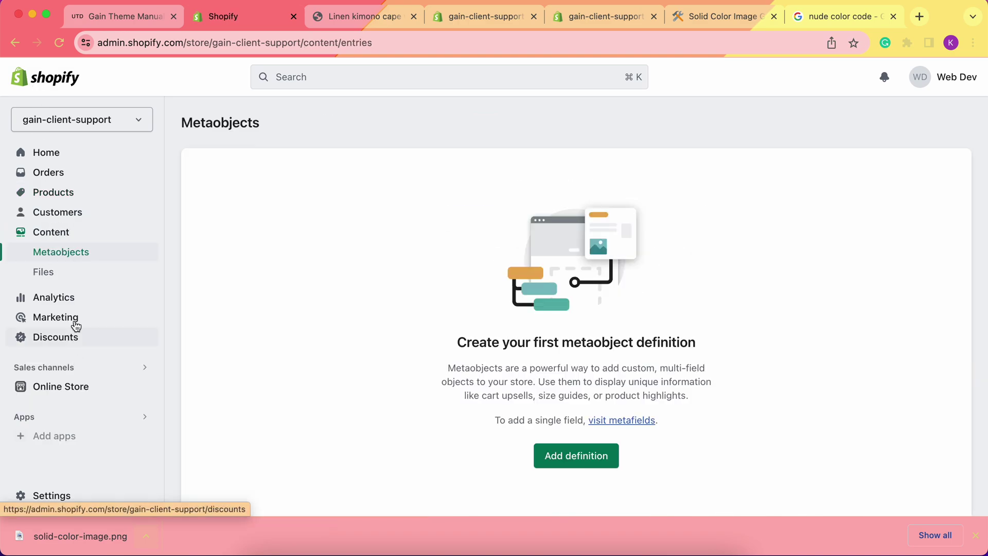
{"action": "left_click", "coordinate": [66, 274]}
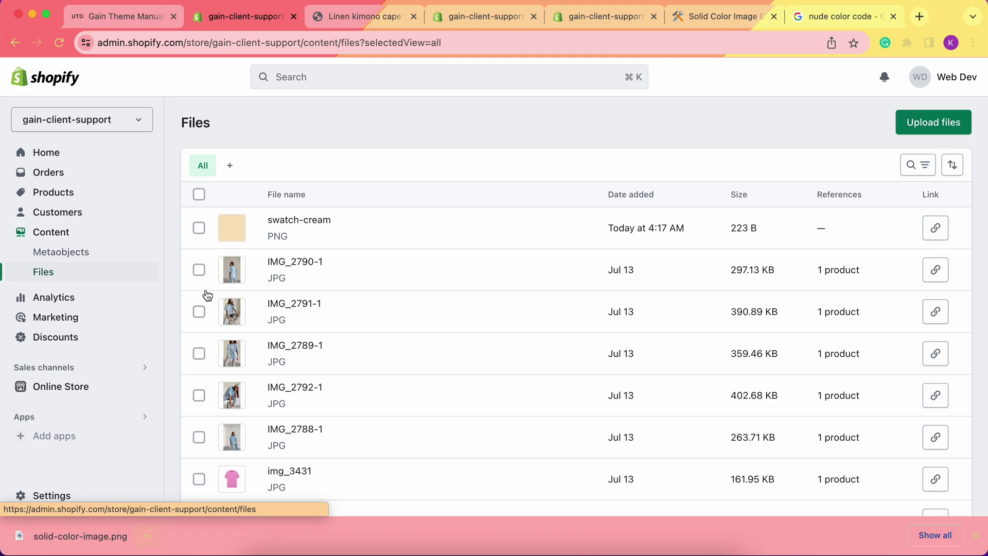
{"action": "left_click", "coordinate": [979, 538]}
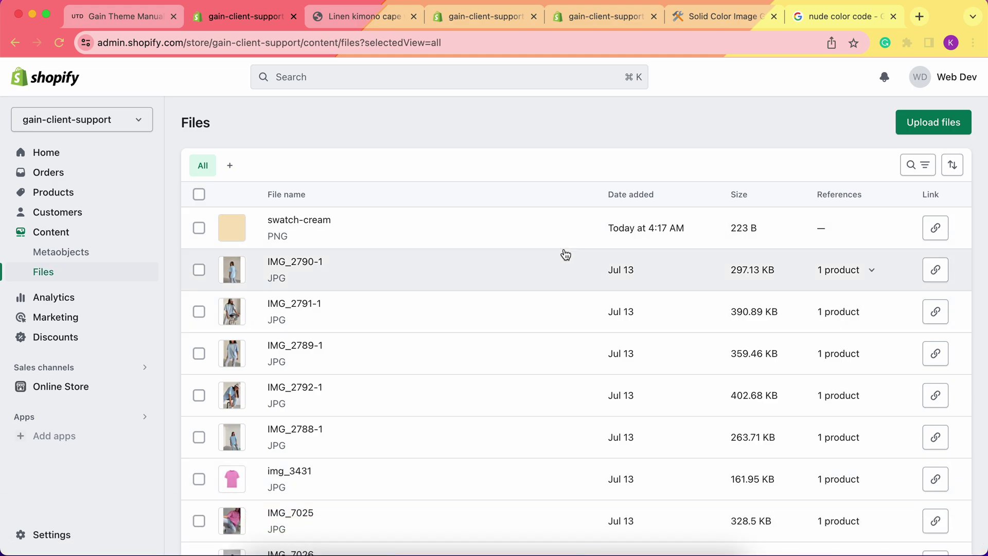
- Upload swatch-nude.png from Downloads into the Files library
{"action": "left_click", "coordinate": [925, 128]}
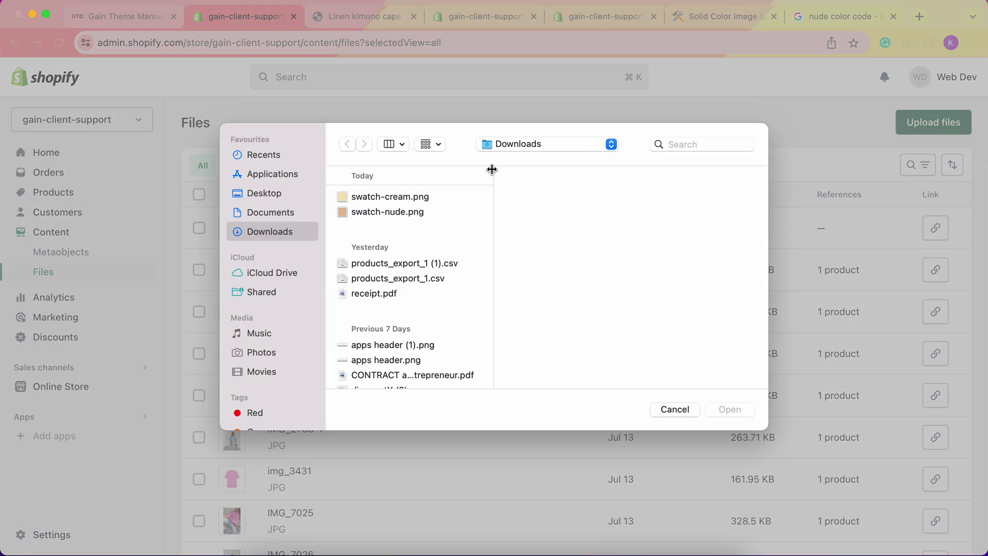
{"action": "left_click", "coordinate": [413, 212]}
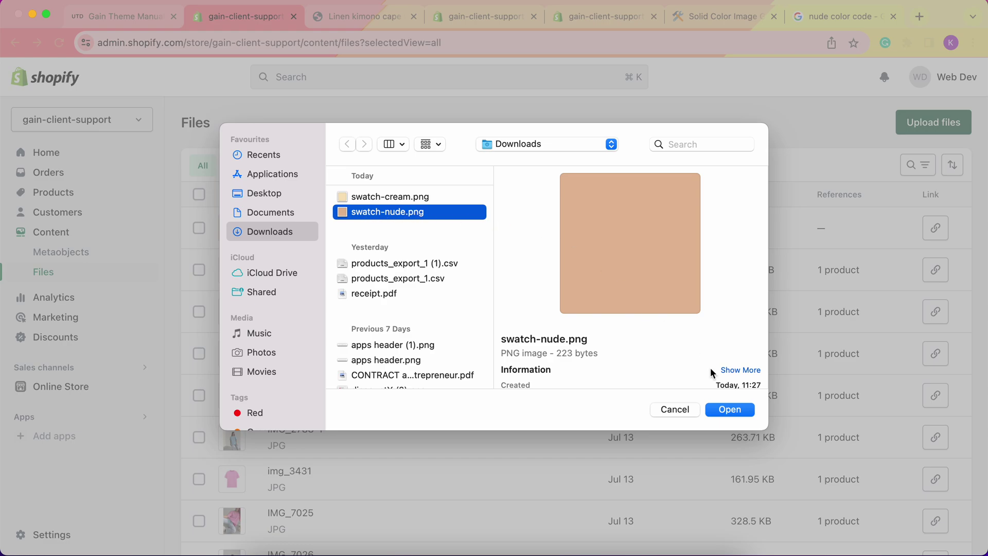
{"action": "left_click", "coordinate": [739, 410]}
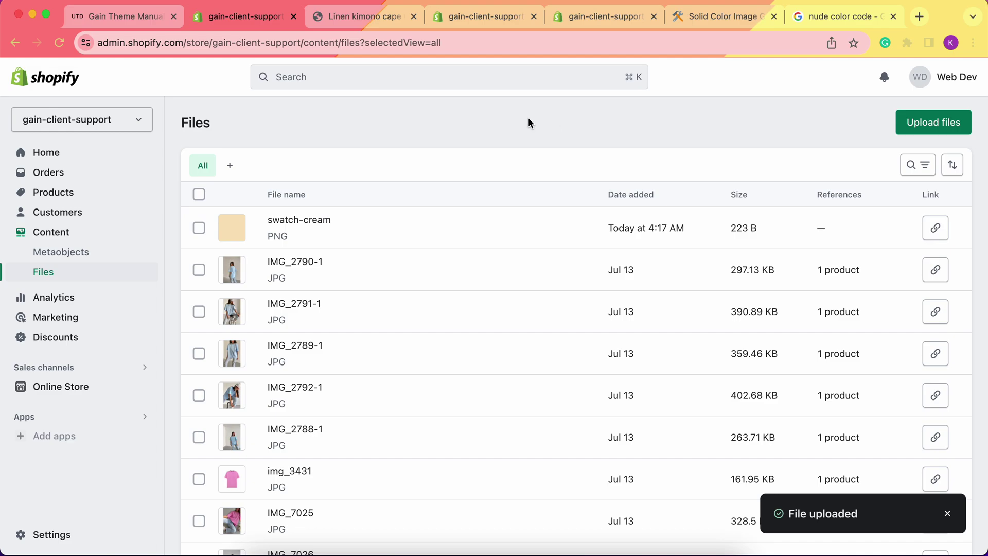
- Reload the kimono cape preview to show the tan Nude swatch, then view the Gain theme manual
{"action": "left_click", "coordinate": [348, 16]}
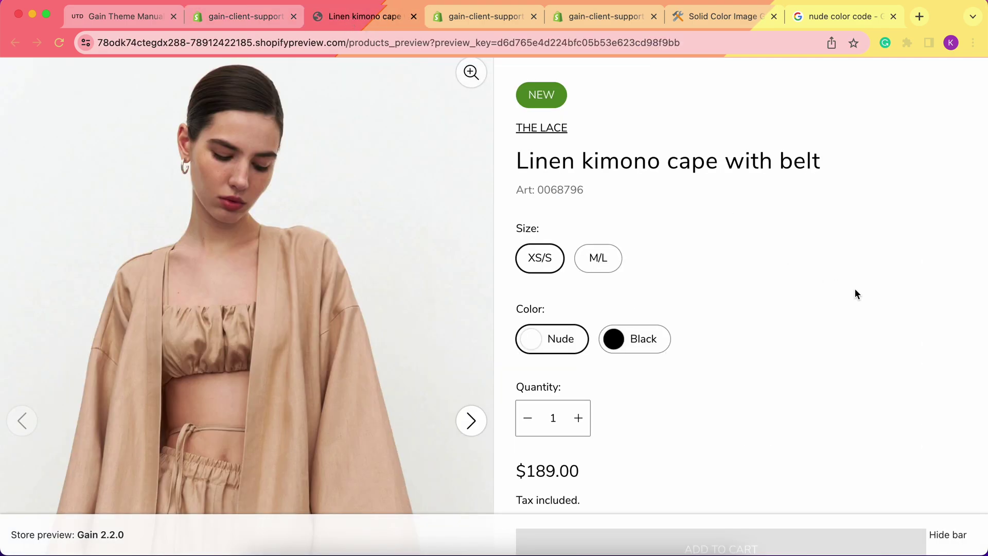
{"action": "key", "text": "super+r"}
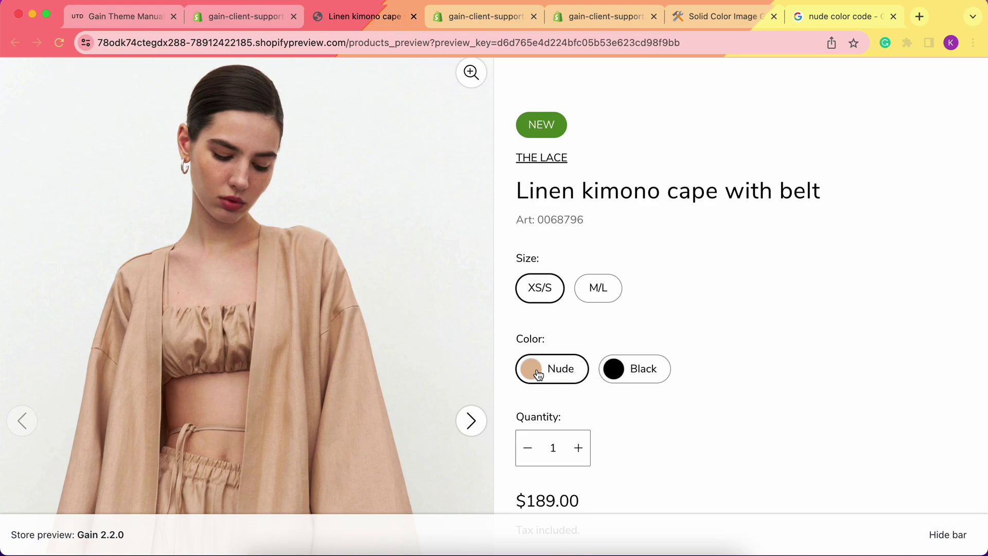
{"action": "left_click", "coordinate": [125, 13]}
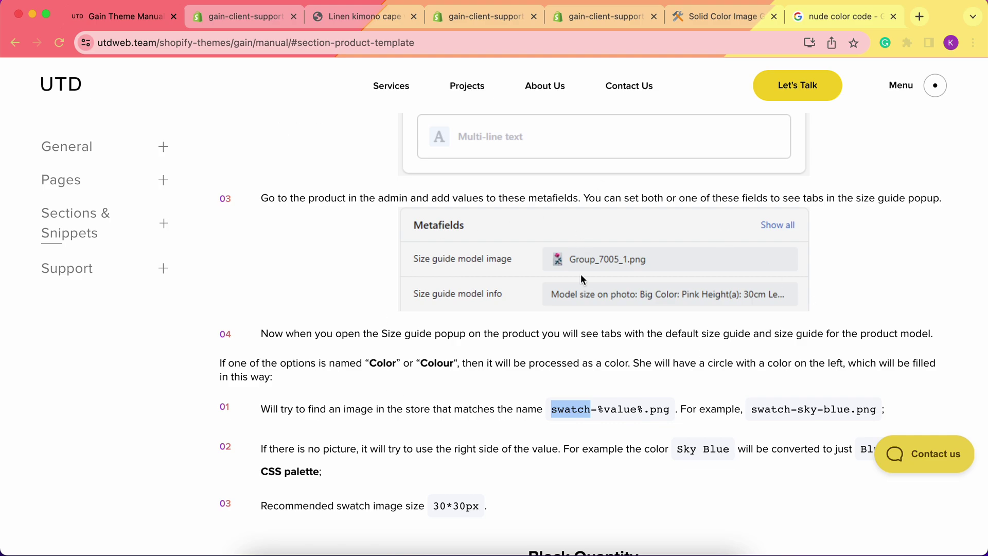
{"action": "scroll", "coordinate": [581, 276], "scroll_direction": "down", "scroll_amount": 2}
{"action": "scroll", "coordinate": [581, 276], "scroll_direction": "up", "scroll_amount": 2}
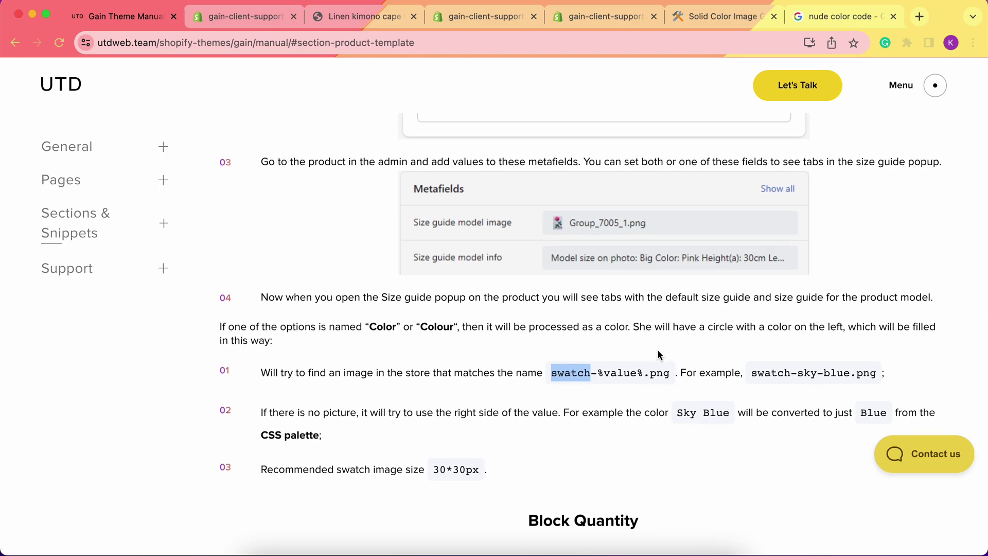